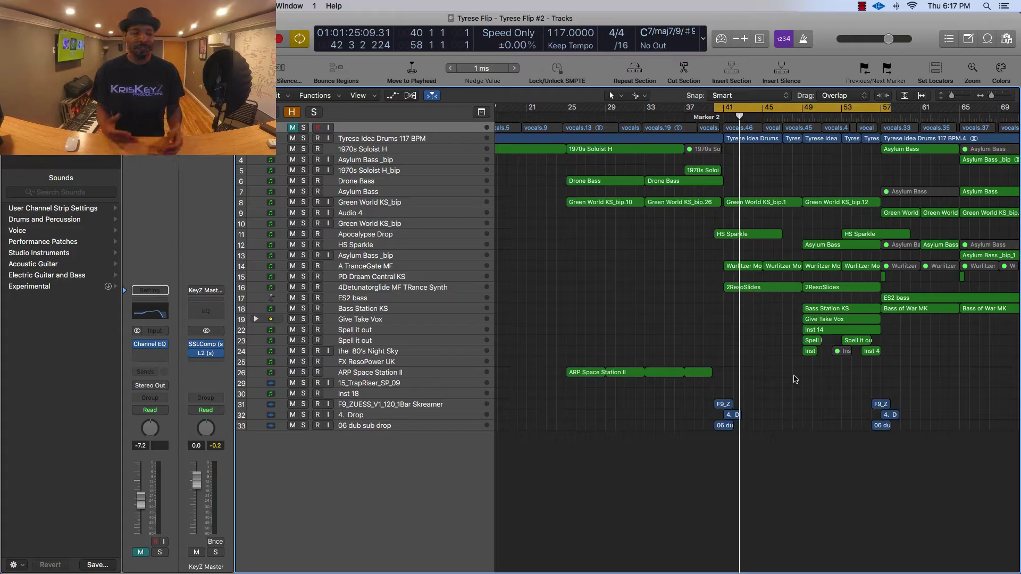
Step: Enlarge the track rows with Cmd+Down so each track header shows its volume slider
key("super+Down")
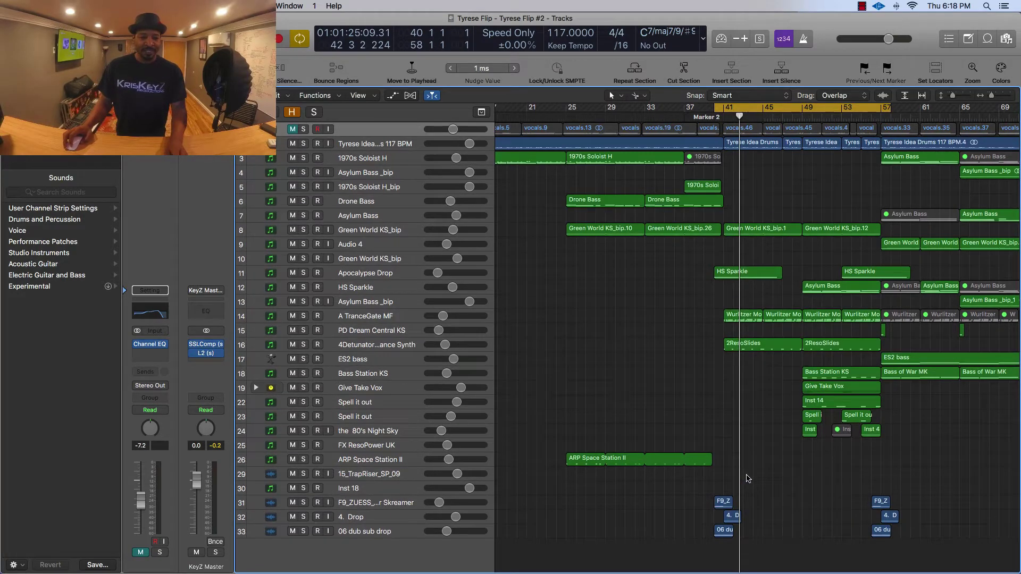
Step: Play from just before bar 41 and show automation curves on every track, including Green World KS_bip's EQ gain
key("space")
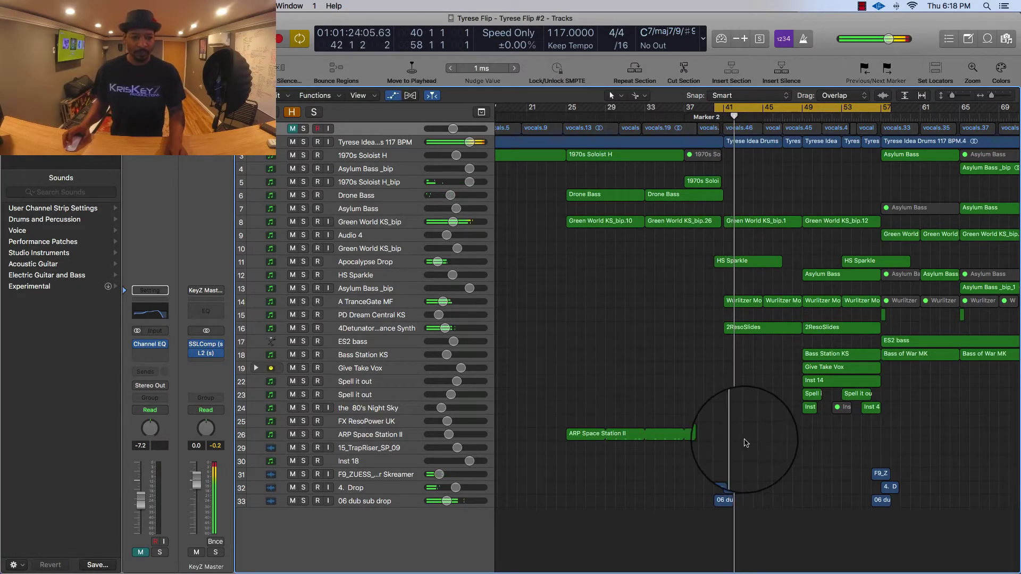
key("a")
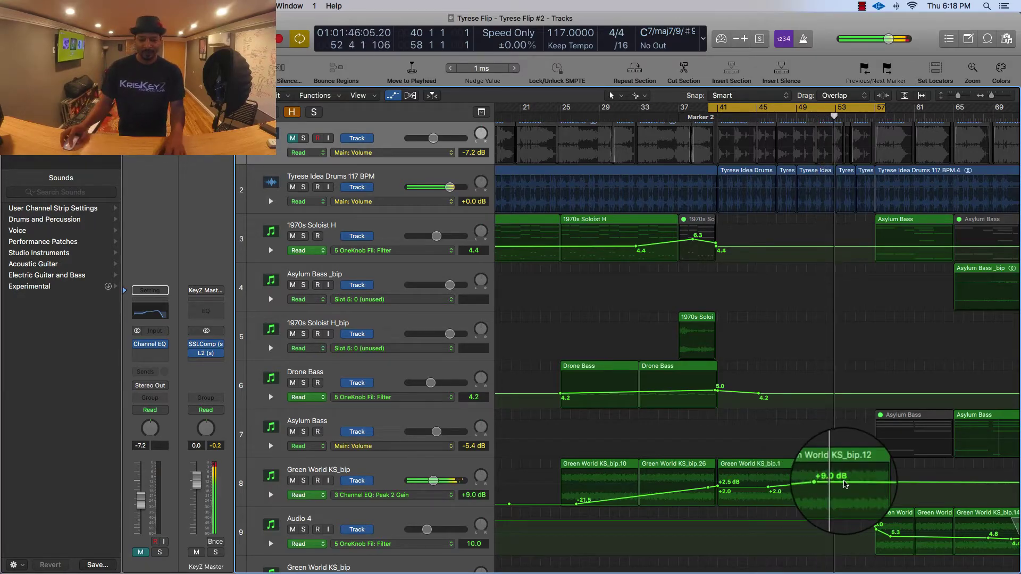
Step: Raise the Green World KS_bip Peak 2 Gain point to +19 dB, solo the track, and play bars 41–59
left_click(851, 483)
left_click_drag(865, 485, 870, 482)
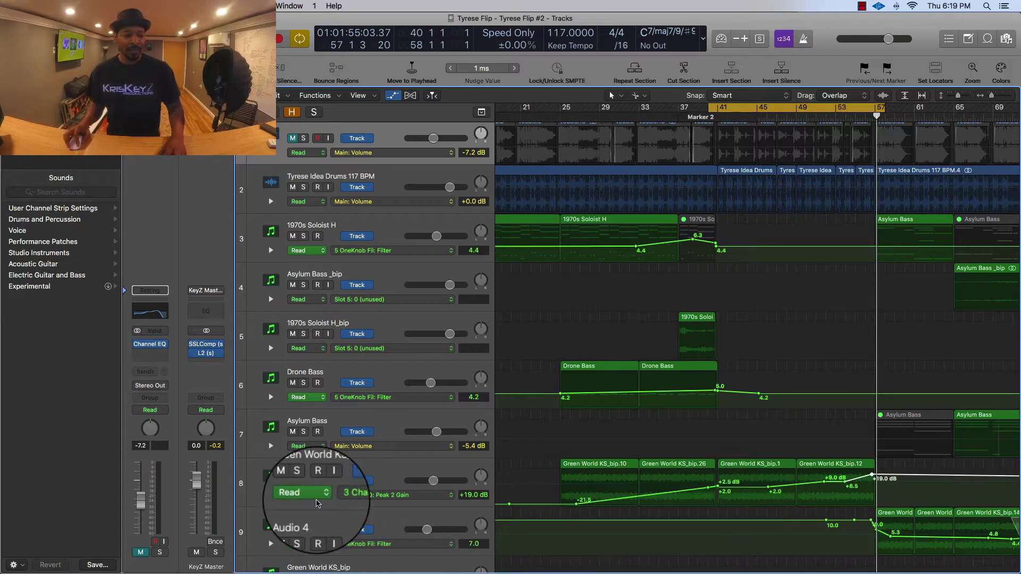
left_click(303, 480)
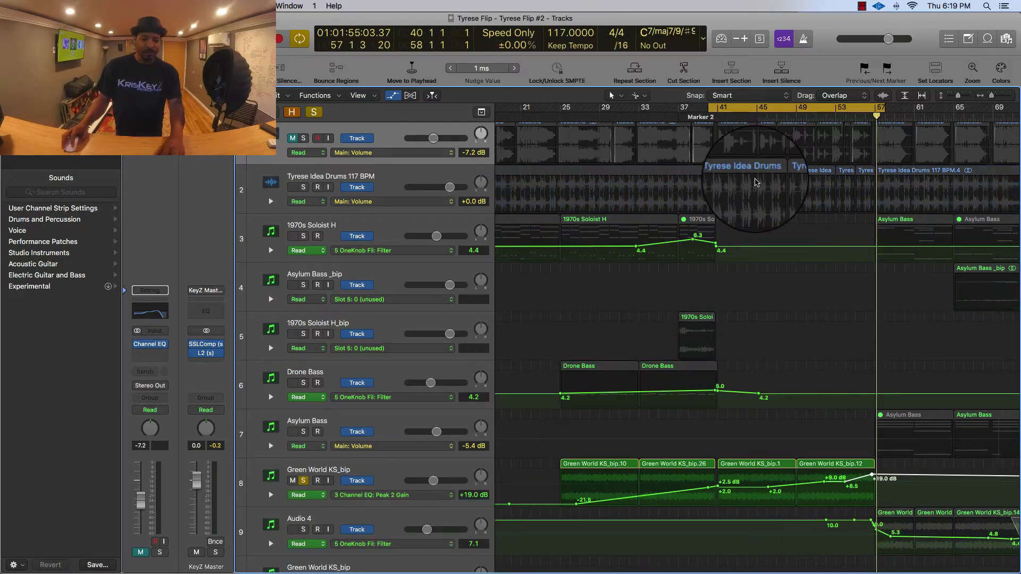
left_click_drag(732, 108, 744, 108)
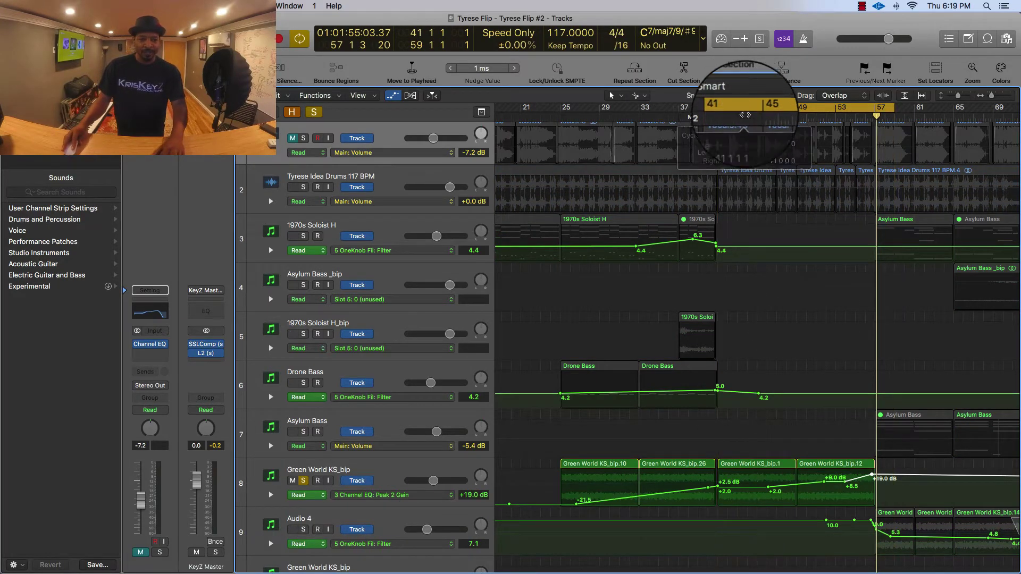
key("space")
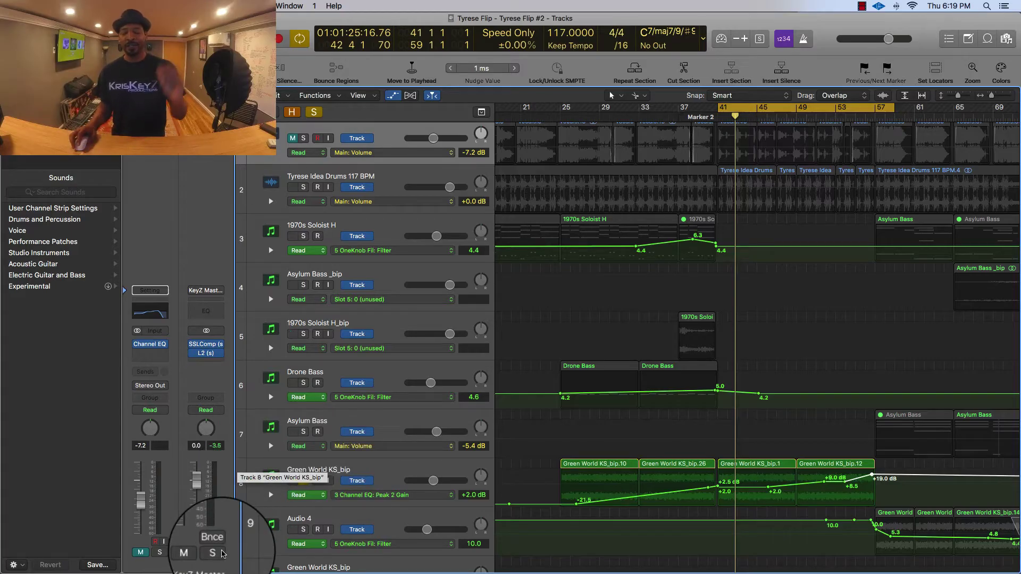
Step: Select the Green World KS_bip.1 and KS_bip.12 regions and bring up Bounce Regions In Place with Ctrl-B
key("super+Up")
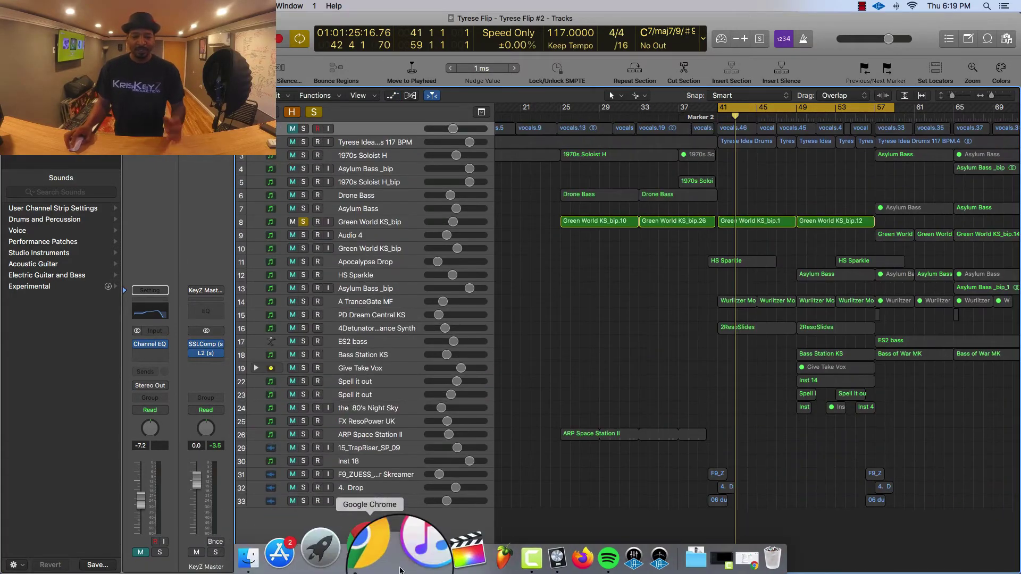
key("z")
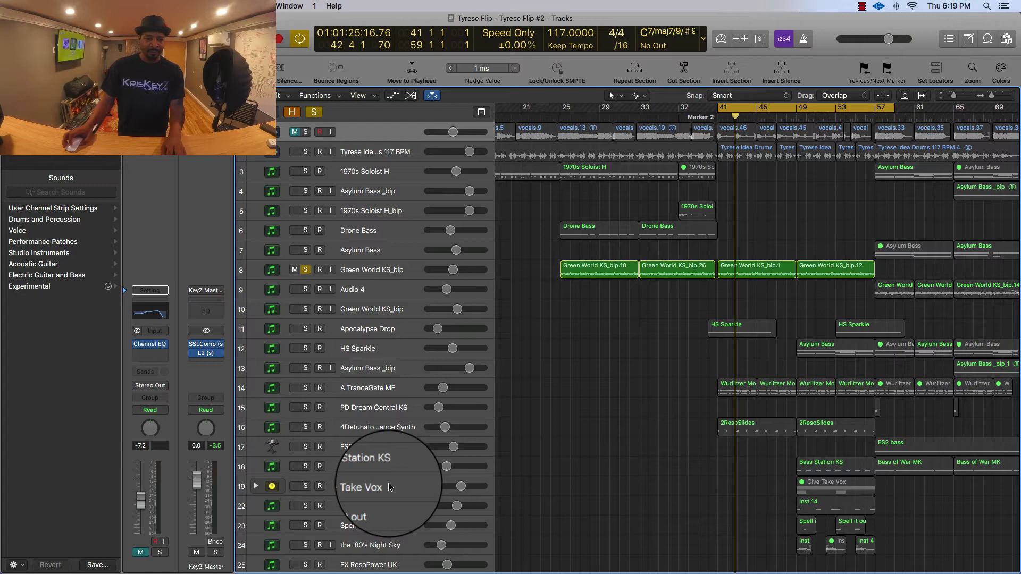
key("super+Left")
key("super+Down")
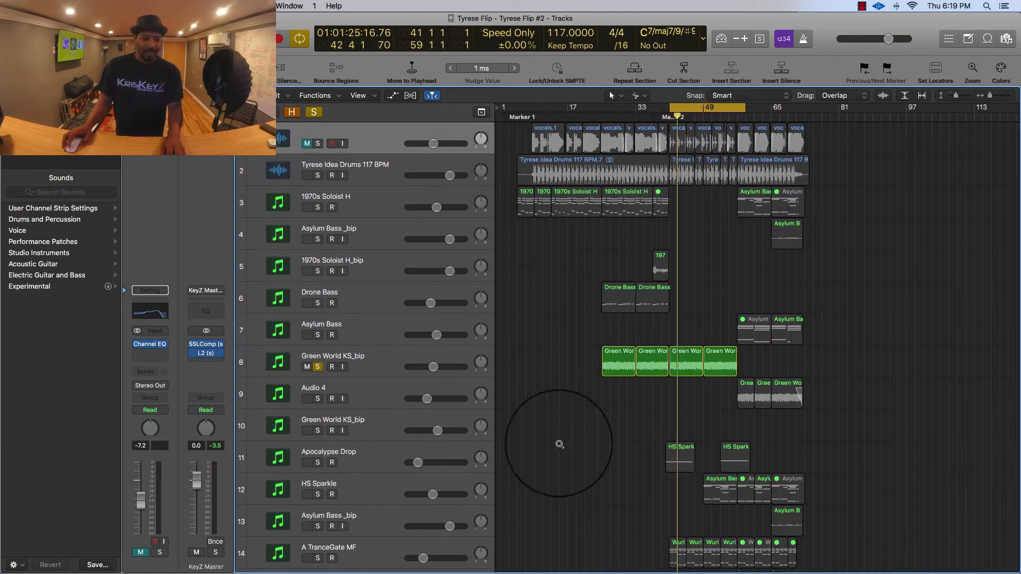
left_click(372, 362)
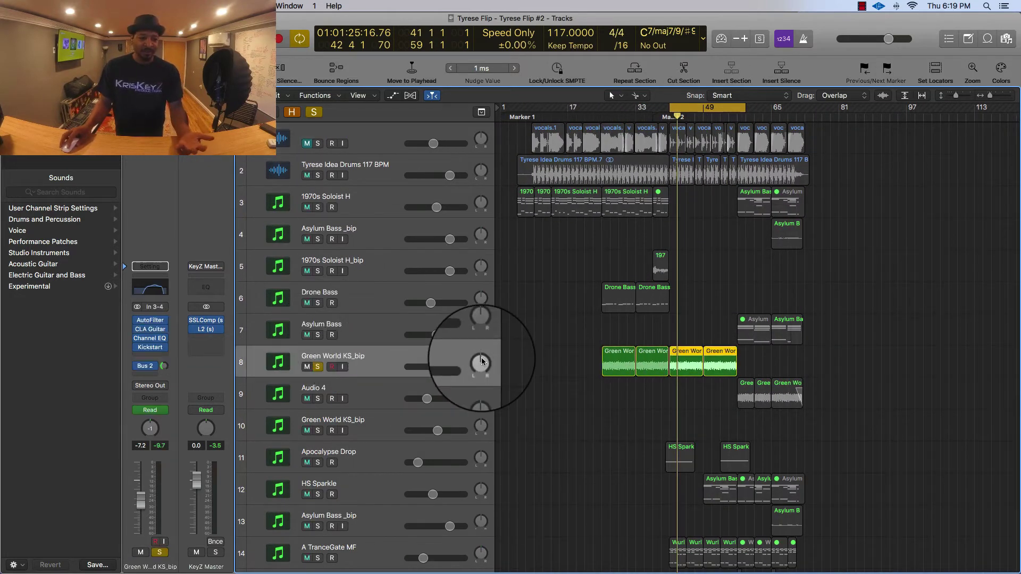
key("super+Right")
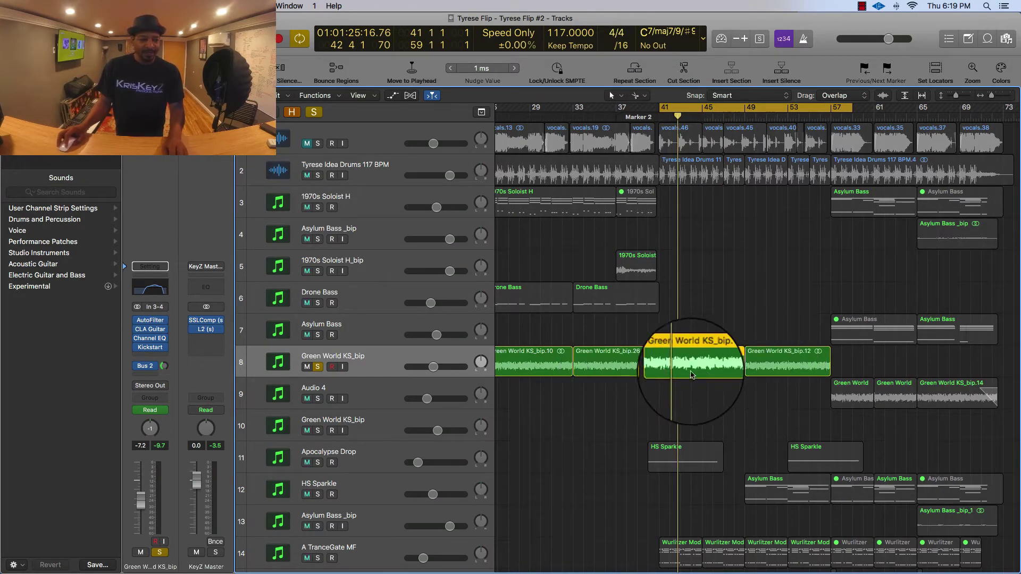
left_click(775, 366, "shift")
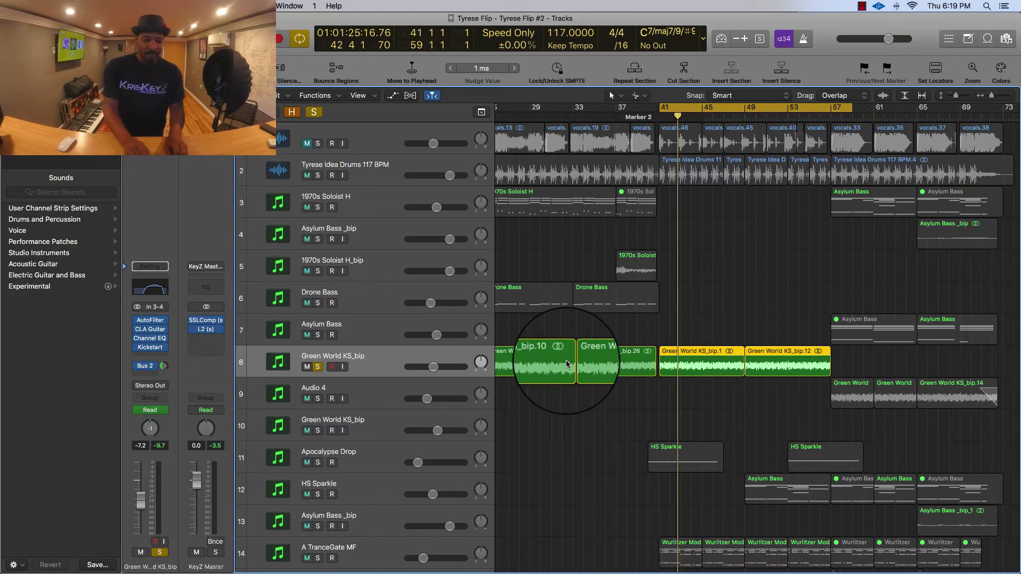
key("ctrl+b")
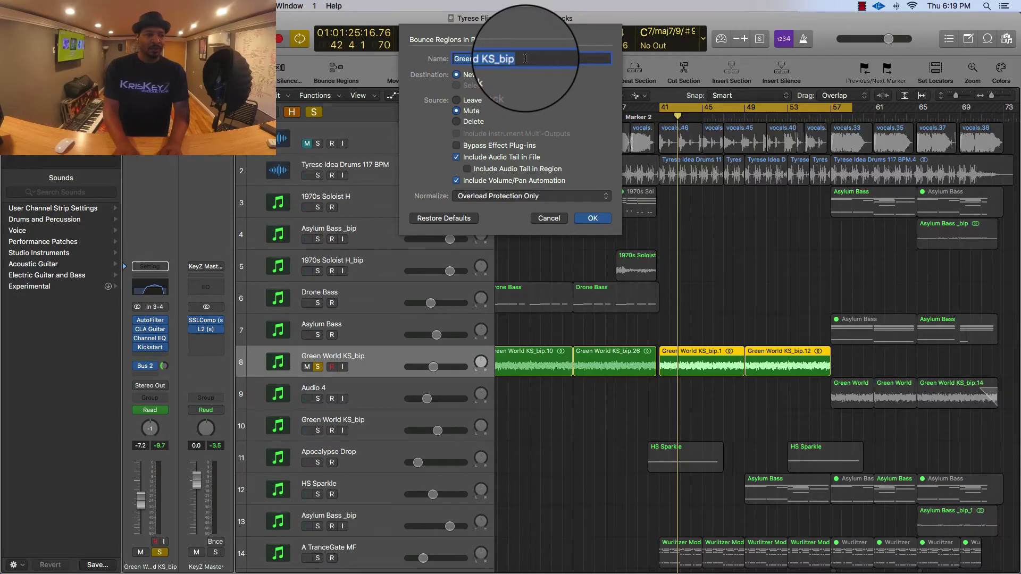
Step: Bounce to a new track named 'Green World Arp', muting the source, with Overload Protection Only normalize
type("Green")
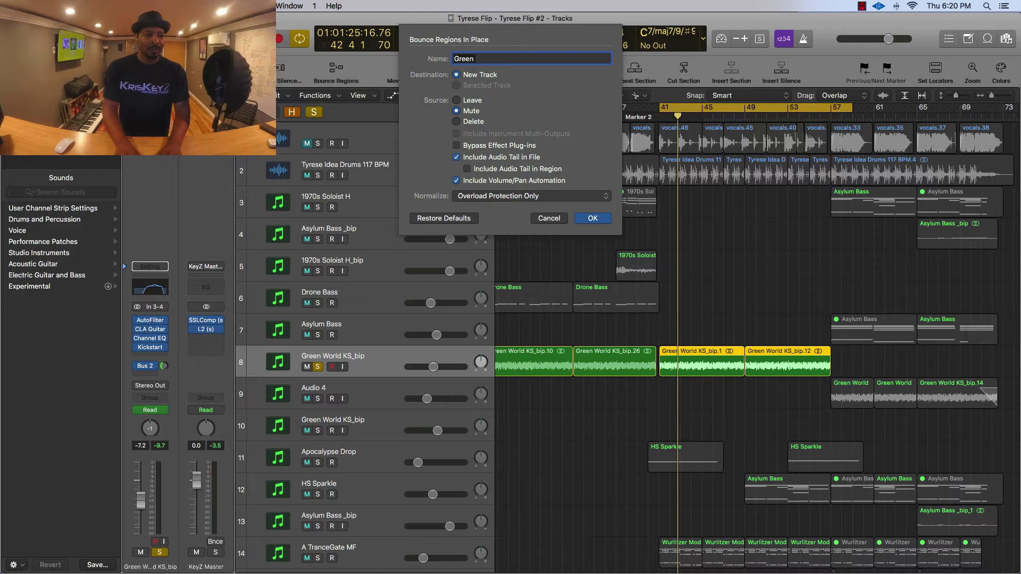
type(" World Arp")
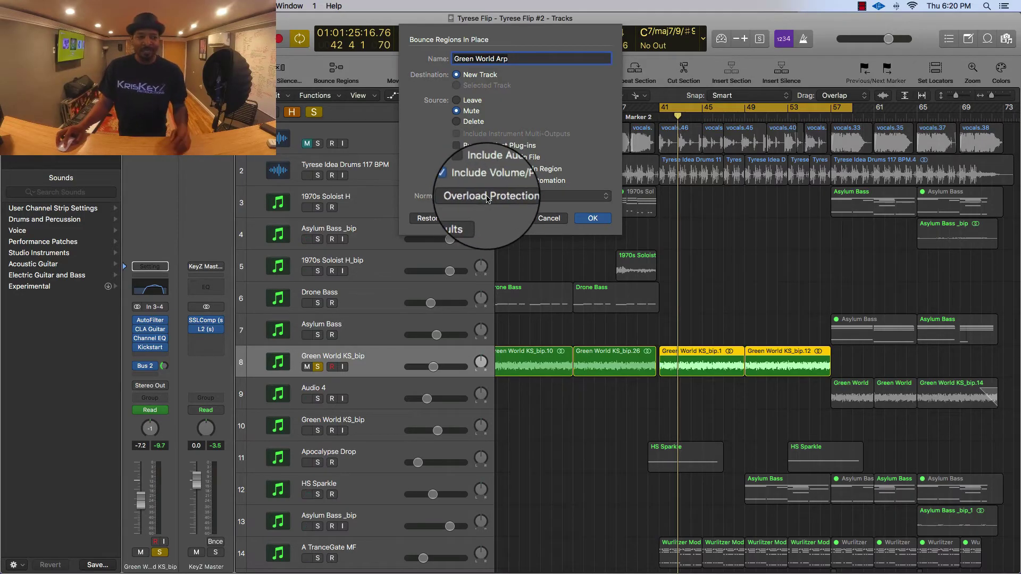
left_click(484, 198)
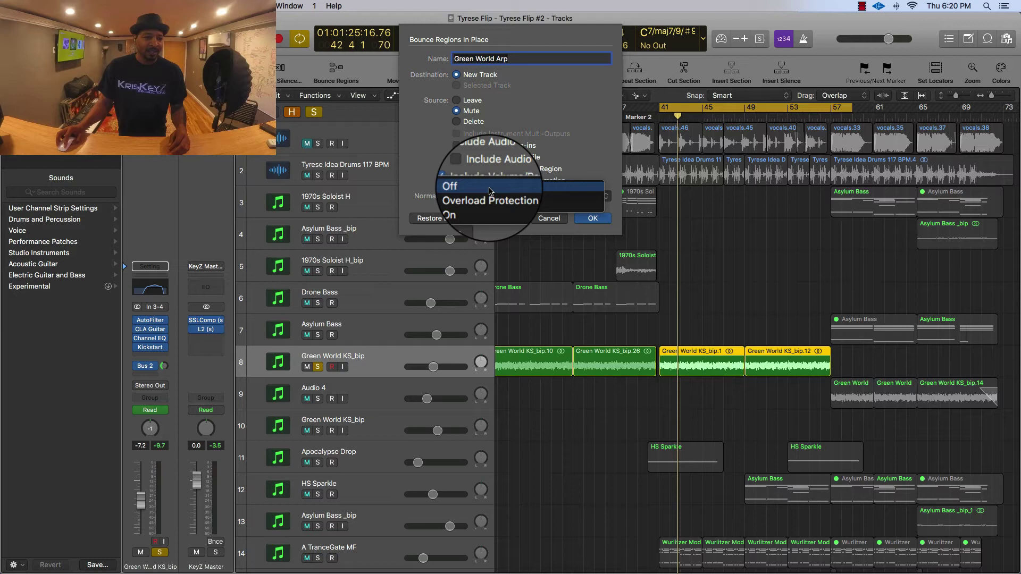
left_click(487, 198)
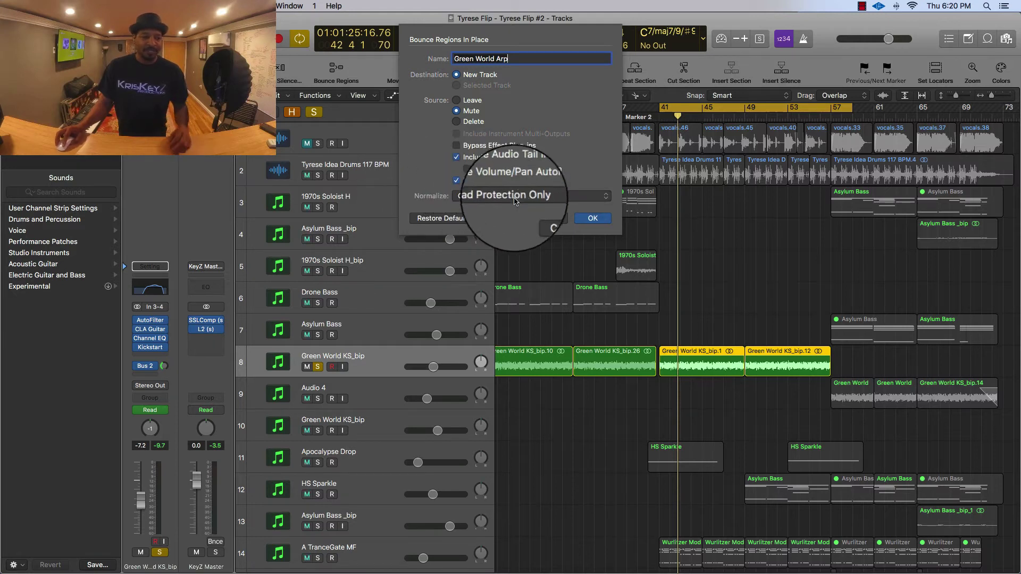
left_click(588, 220)
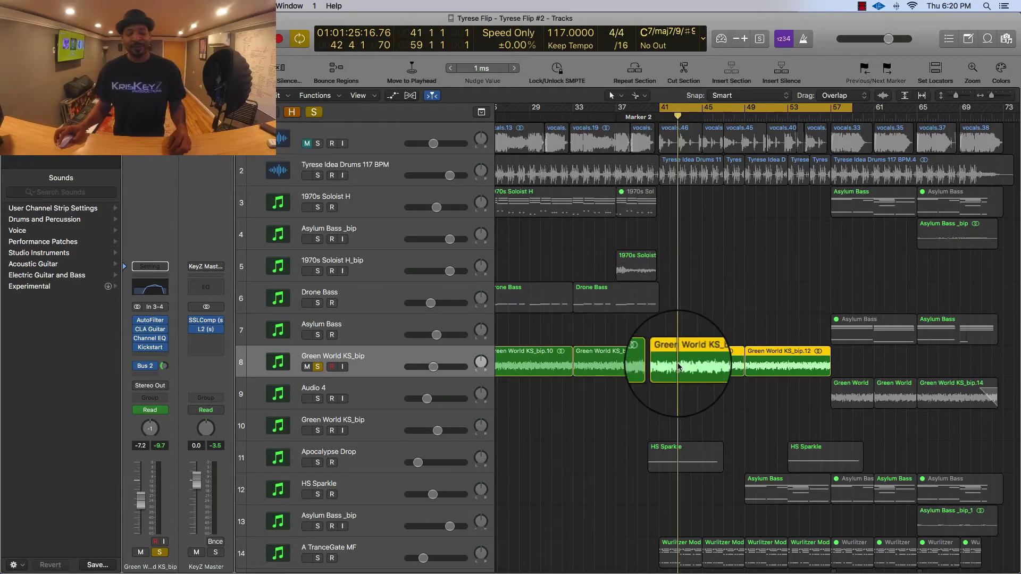
Step: Finish the bounce, clear all soloing, and select the new Green World Arp region
key("ctrl+b")
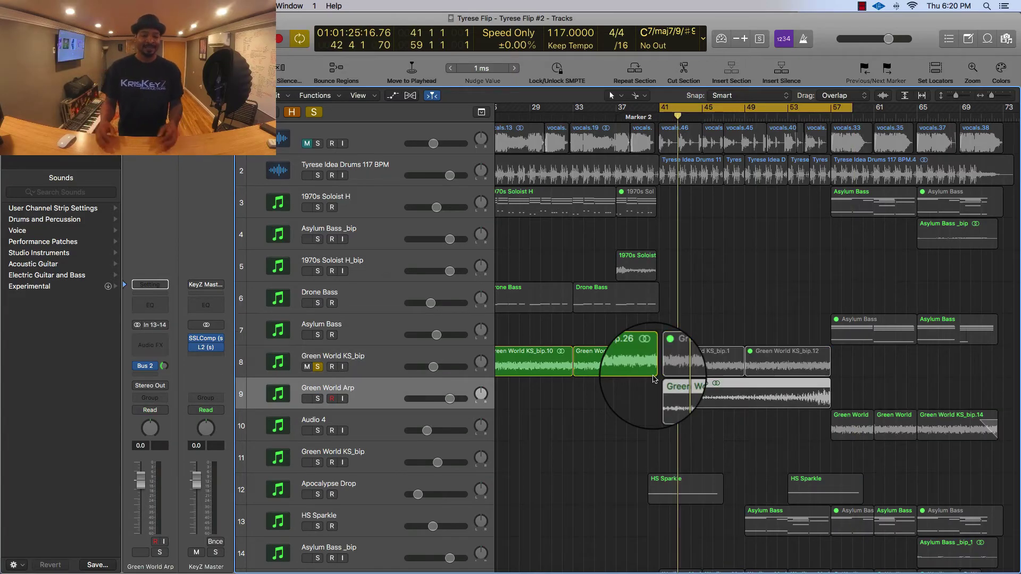
left_click(314, 112)
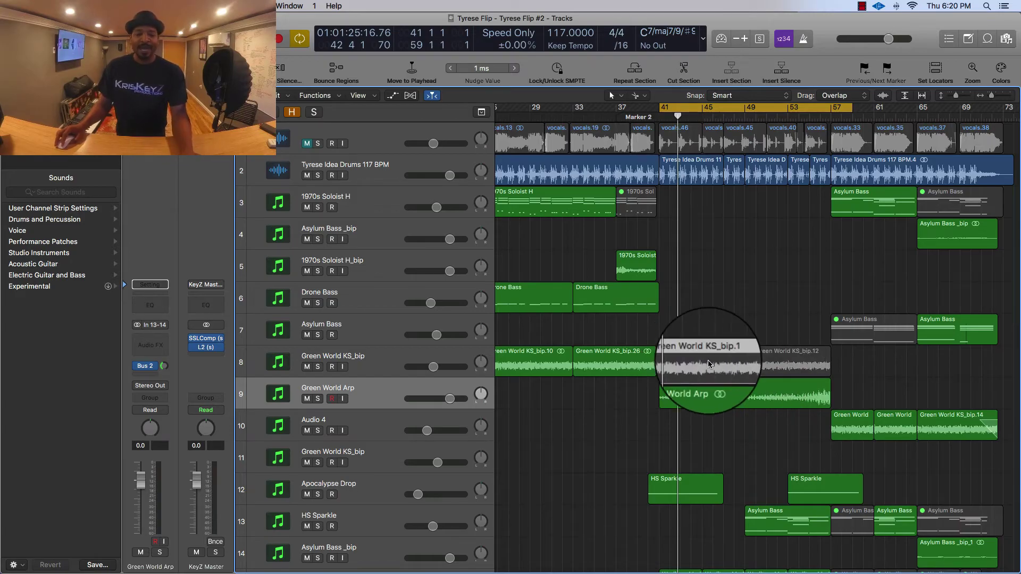
left_click(714, 405)
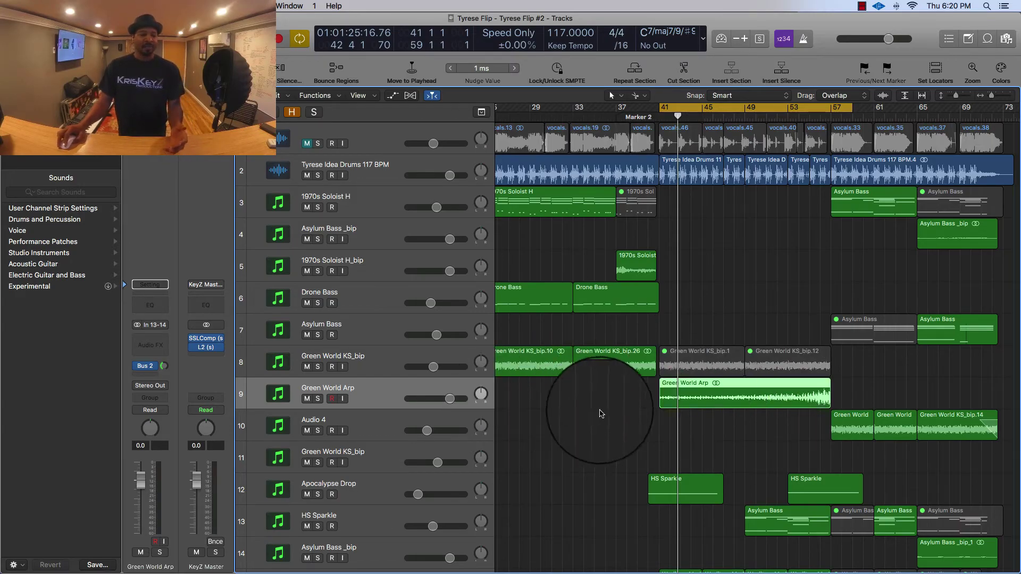
Step: Nudge the Green World Arp track volume up slightly to -0.3 dB
scroll(721, 406, "down", 2)
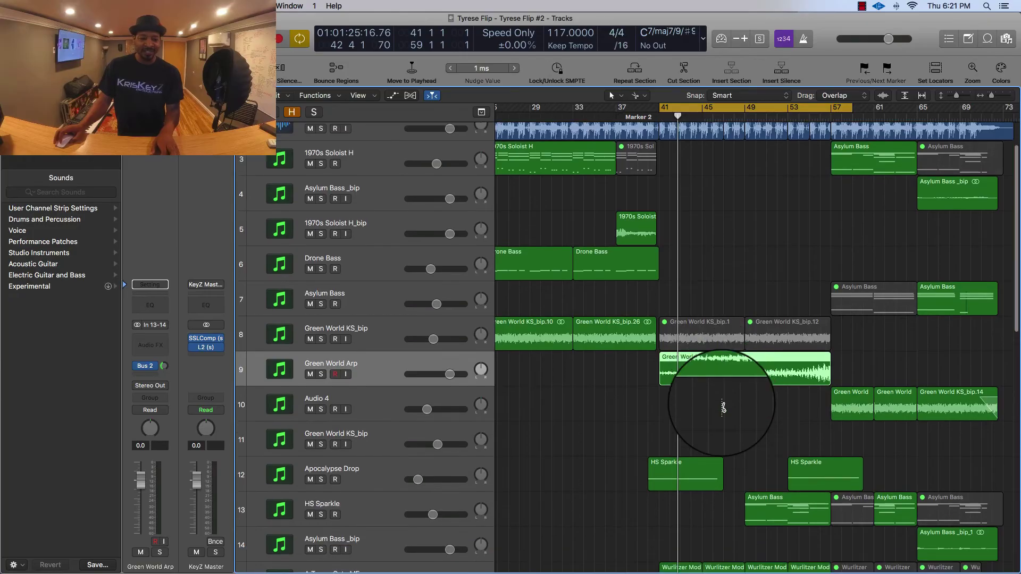
scroll(722, 405, "up", 5)
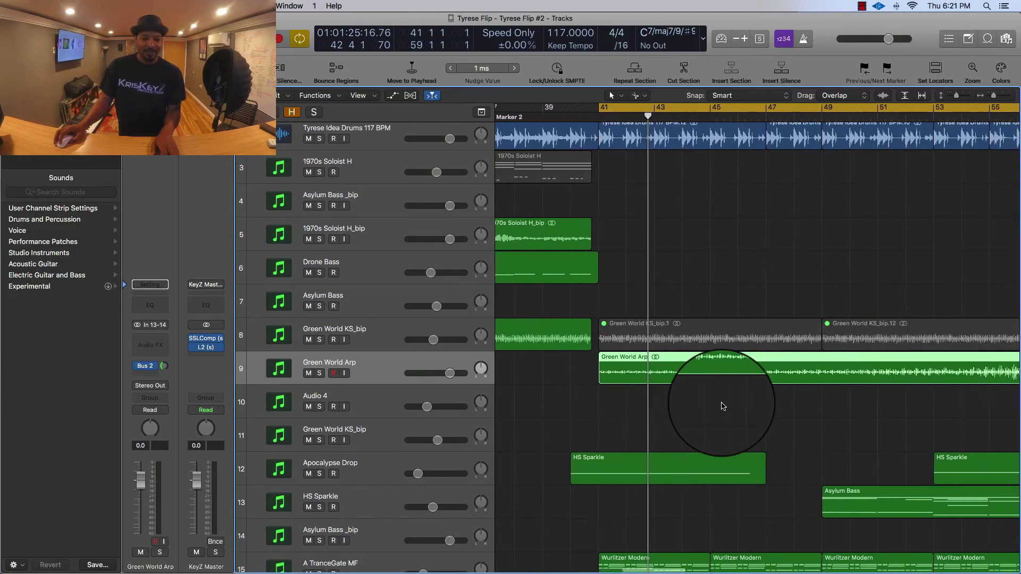
scroll(722, 406, "left", 2)
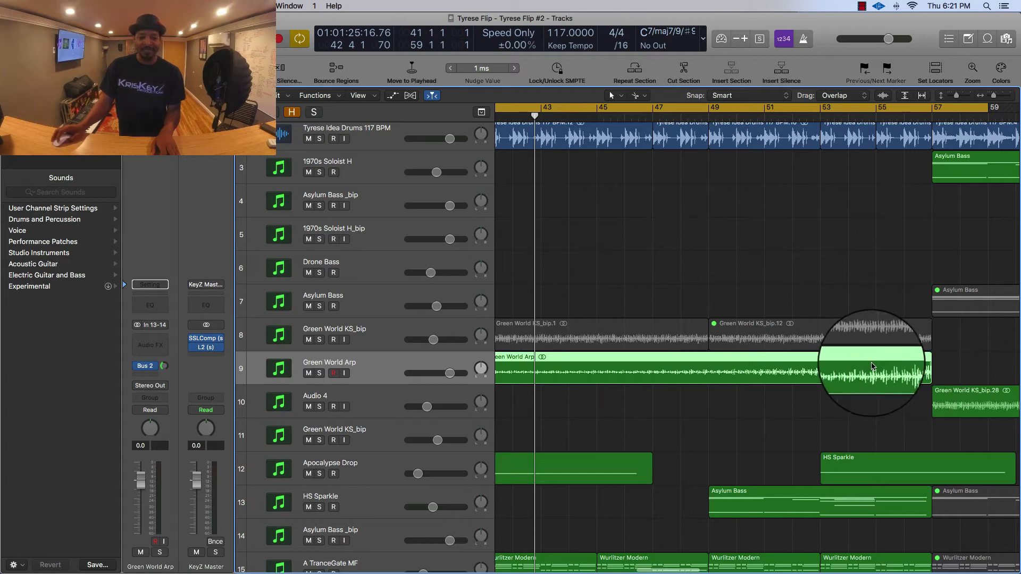
scroll(872, 367, "left", 1)
scroll(872, 367, "left", 5)
scroll(869, 367, "up", 2)
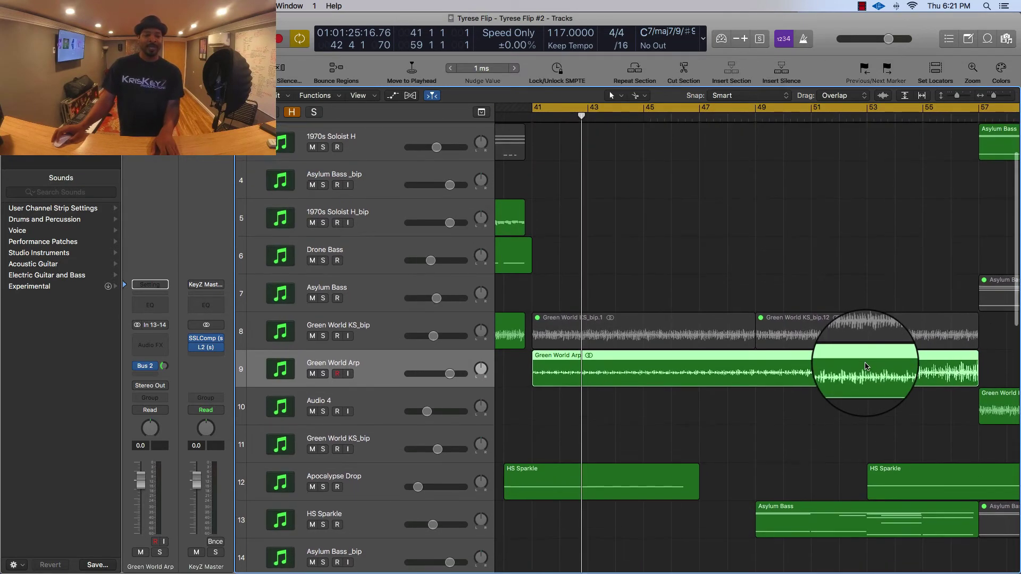
scroll(866, 367, "up", 2)
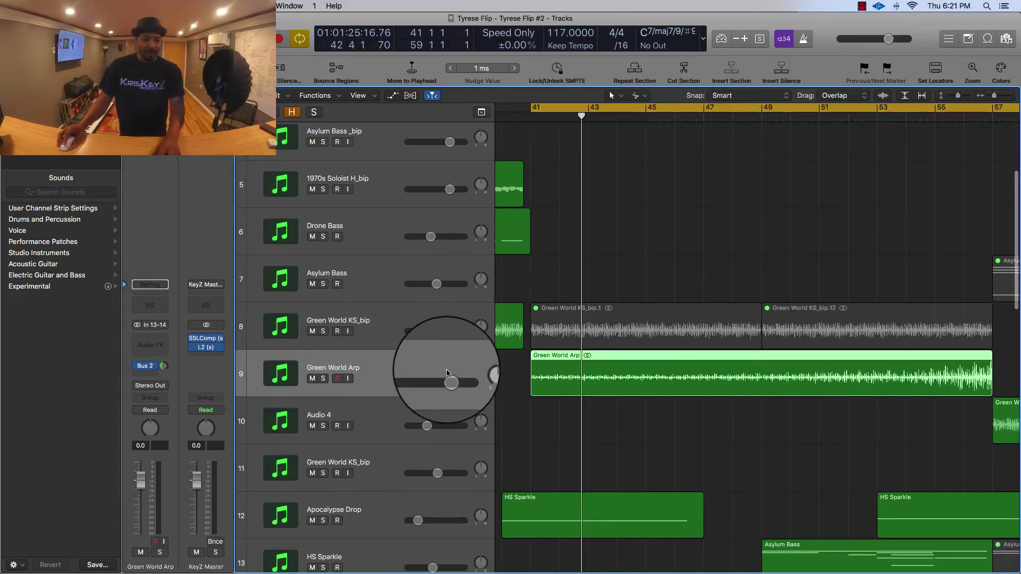
mouse_move(445, 384)
left_mouse_down()
mouse_move(388, 379)
mouse_move(460, 380)
left_mouse_up()
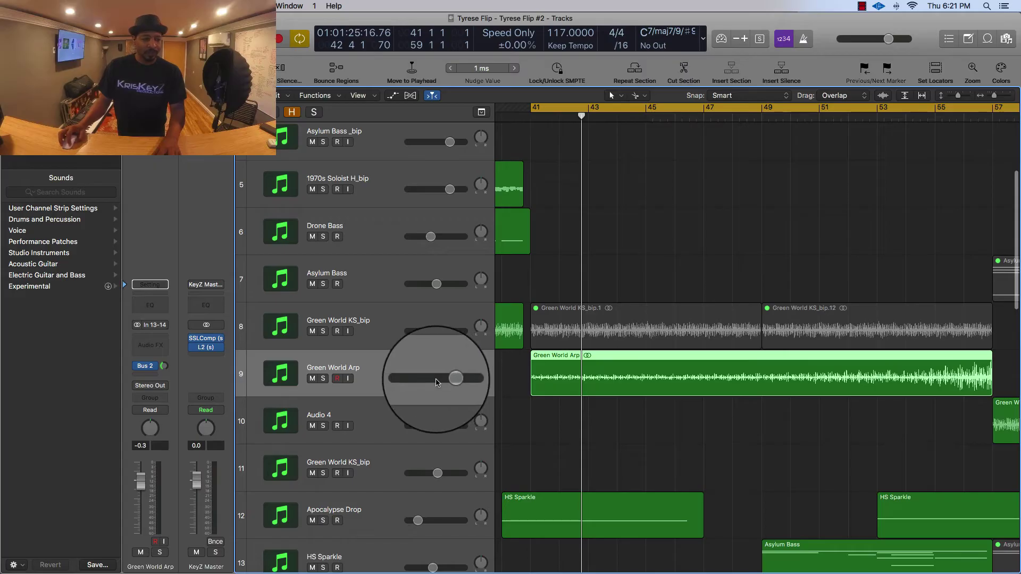
Step: Play the section from bar 41 and settle the Green World Arp volume at -2.5 dB
key("space")
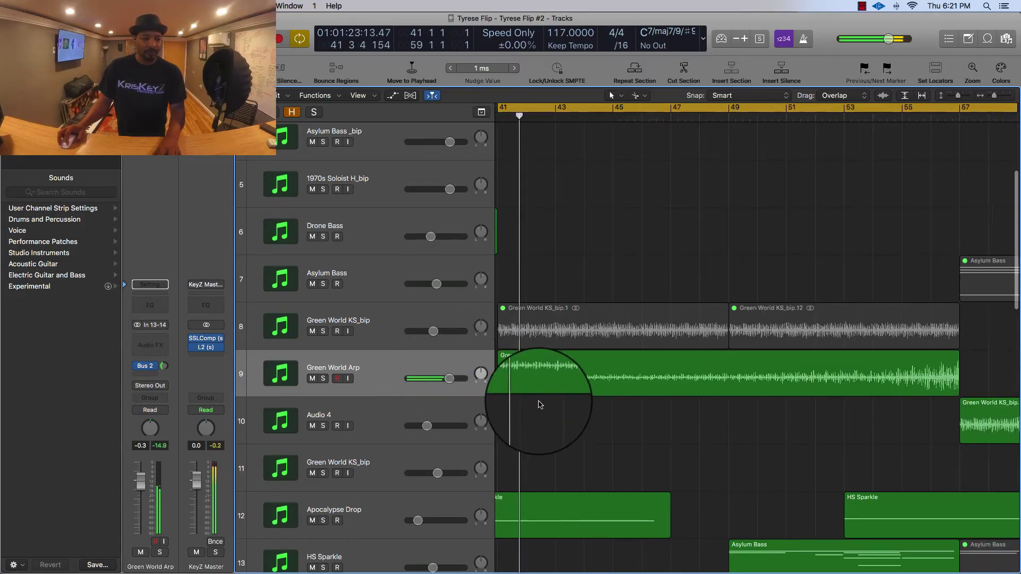
mouse_move(448, 379)
left_mouse_down()
mouse_move(359, 382)
mouse_move(484, 382)
mouse_move(364, 372)
mouse_move(373, 384)
mouse_move(436, 388)
left_mouse_up()
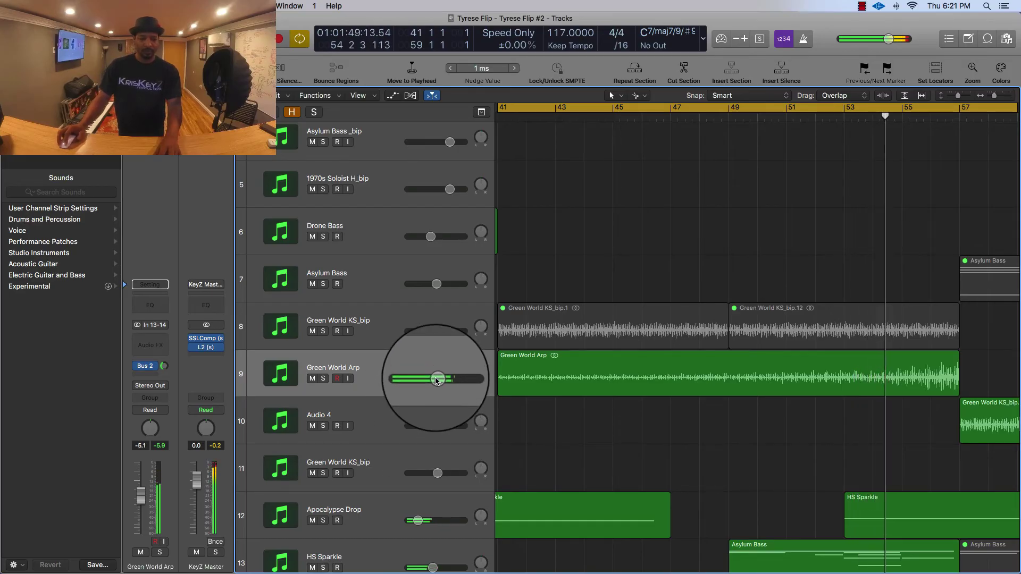
left_click_drag(436, 381, 475, 379)
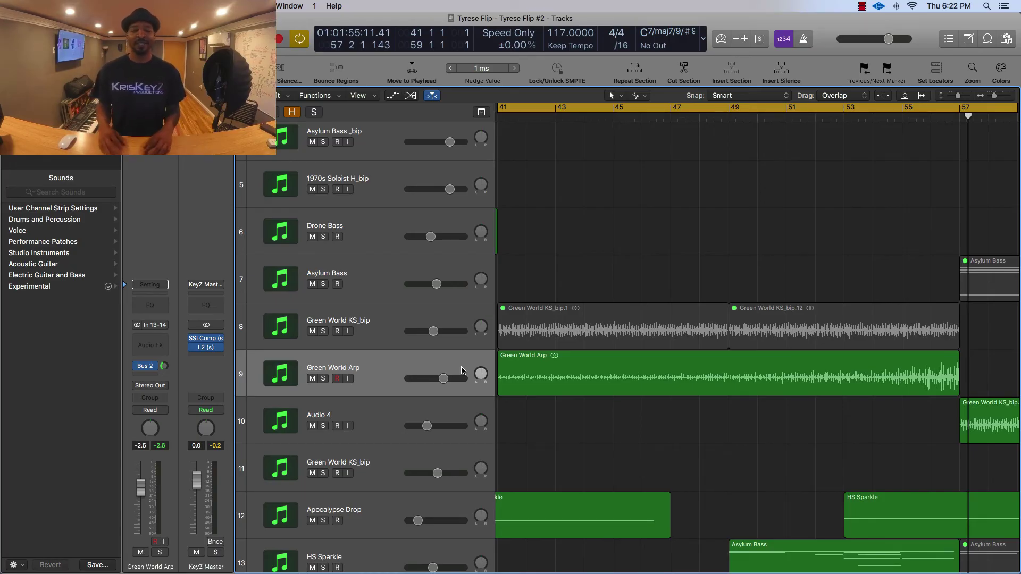
Step: Drag a Green World KS_bip Peak 2 Gain automation point to +13.0 dB, then hide automation lanes
key("a")
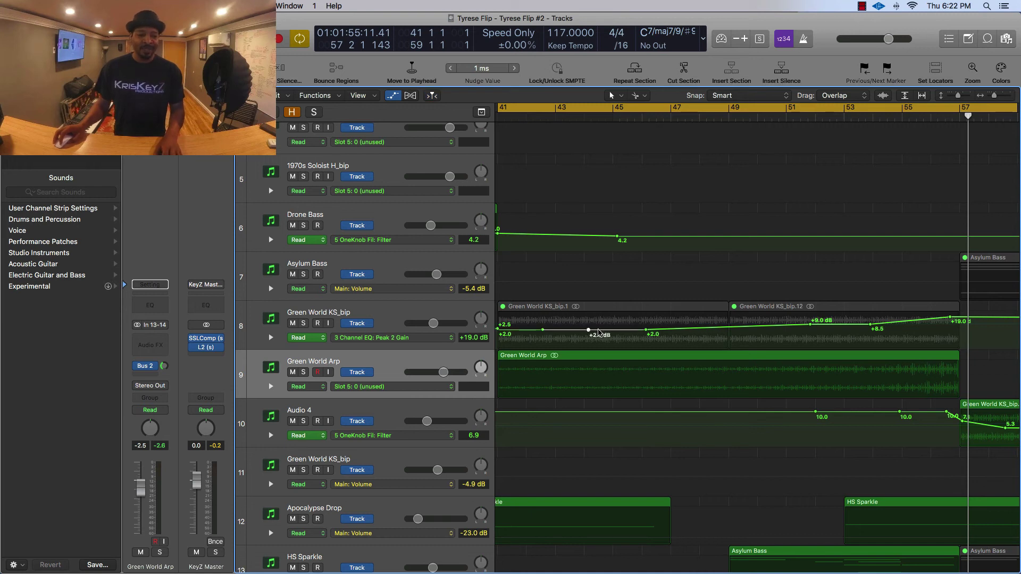
left_click_drag(588, 330, 684, 326)
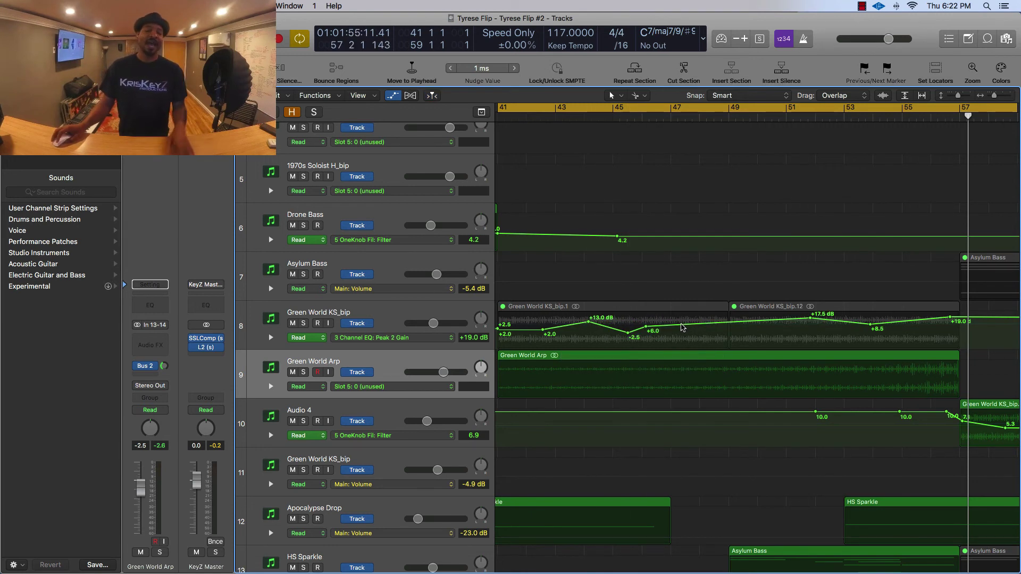
key("a")
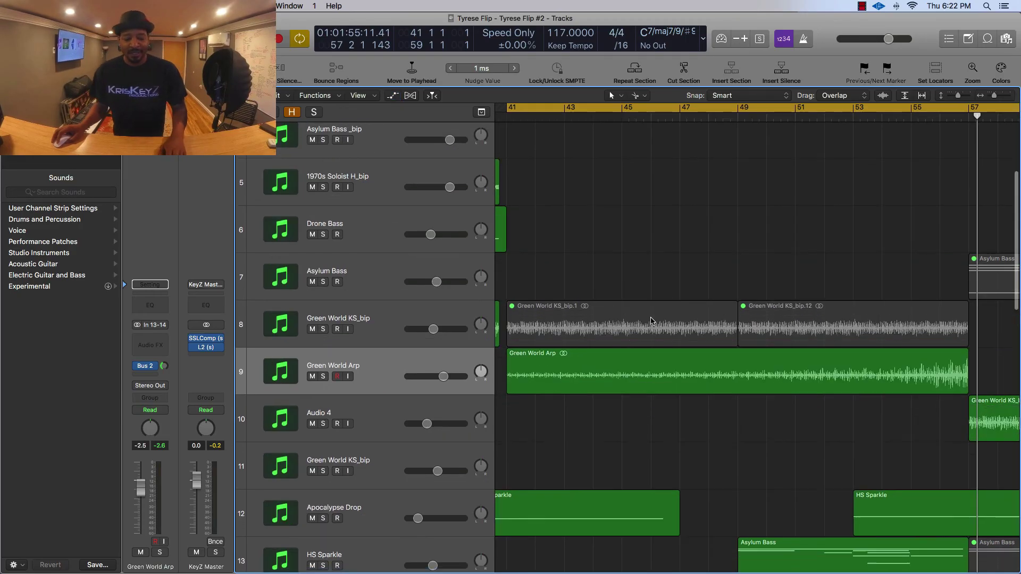